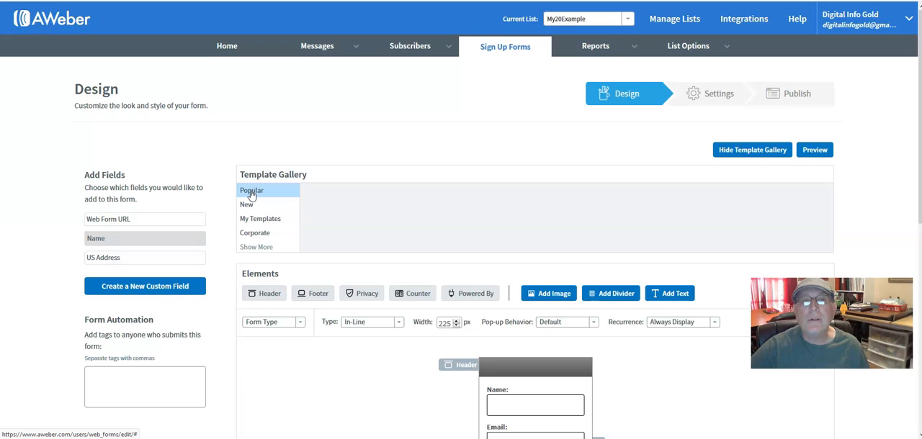
Step: Load the Basic template from the popular templates into the sign-up form
left_click(401, 218)
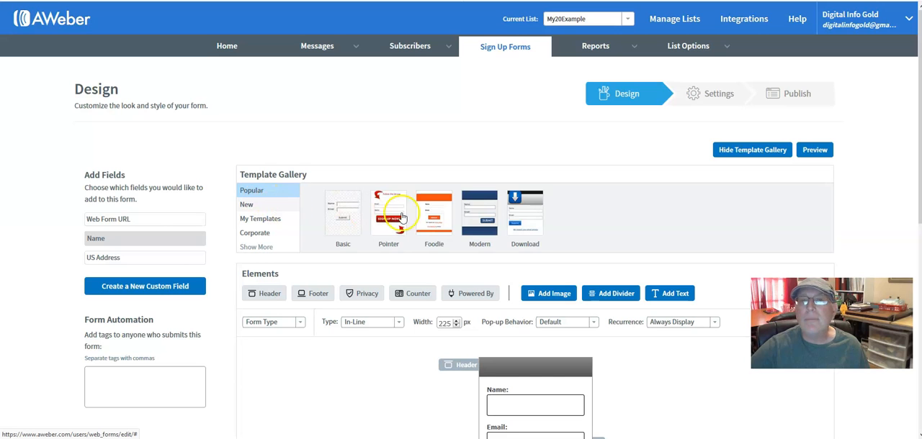
left_click(340, 220)
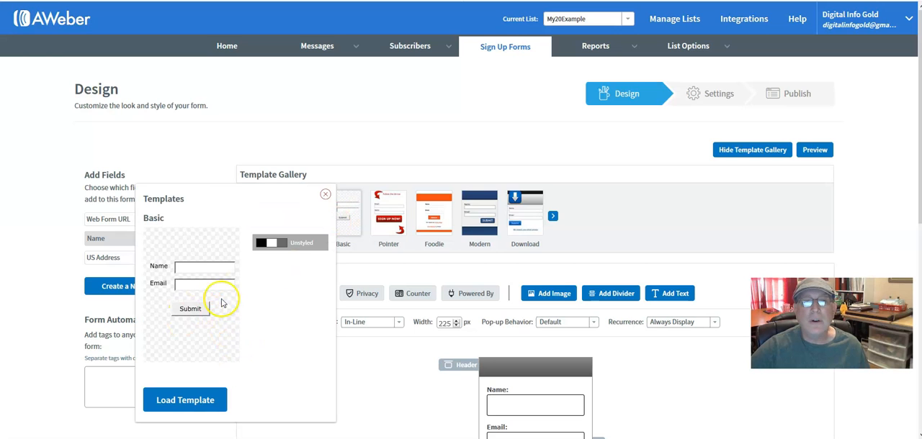
left_click(182, 406)
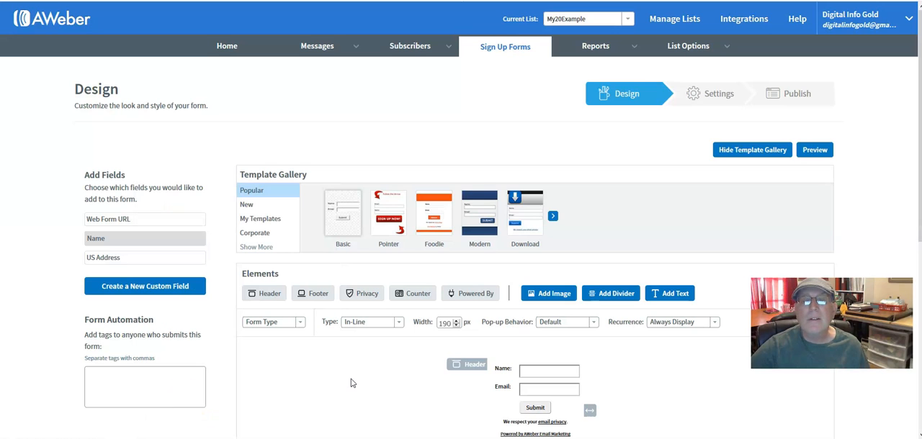
Step: Delete the header element from the sign-up form
scroll(350, 375, "down", 2)
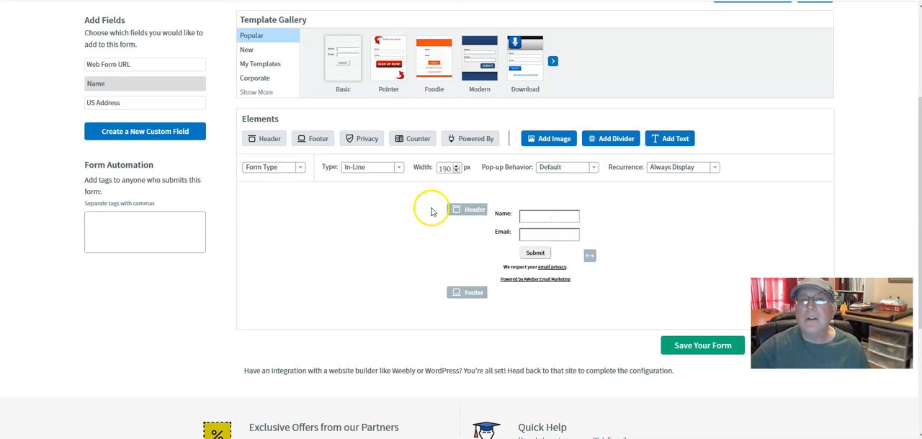
mouse_move(461, 214)
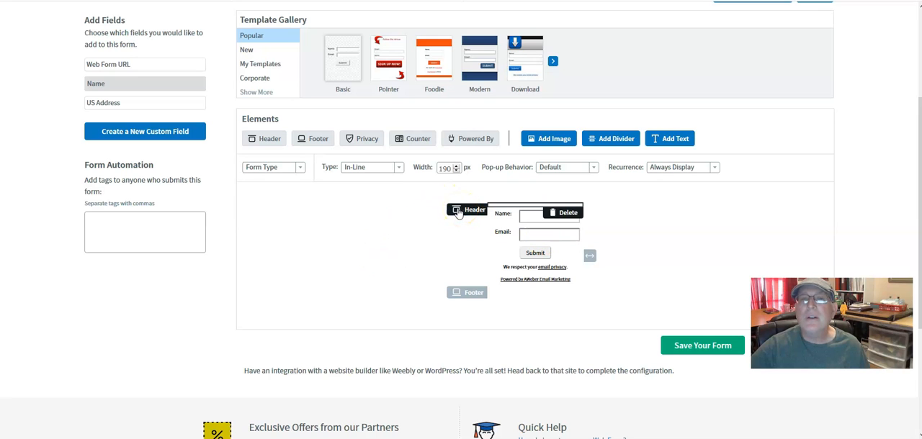
left_click(465, 211)
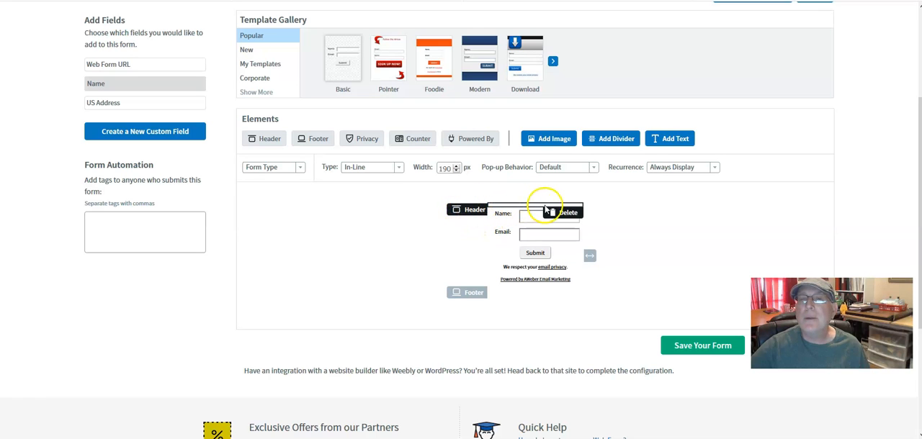
left_click(568, 213)
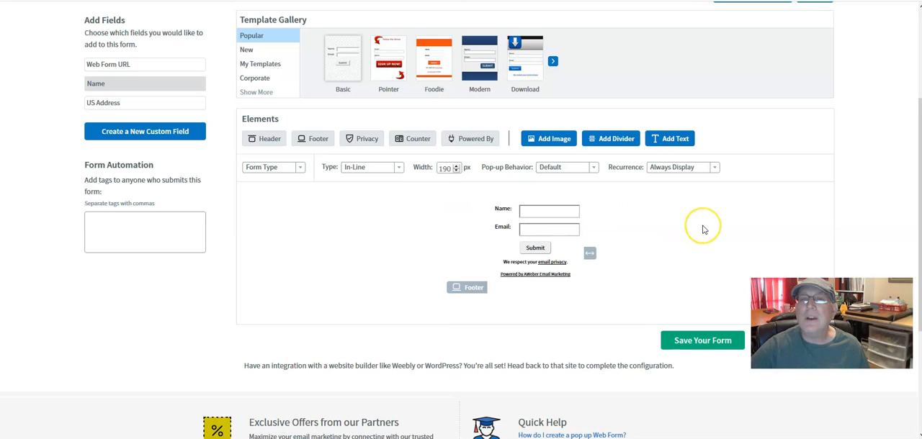
Step: Change the name field's label to "First Name:" and save the field
mouse_move(525, 212)
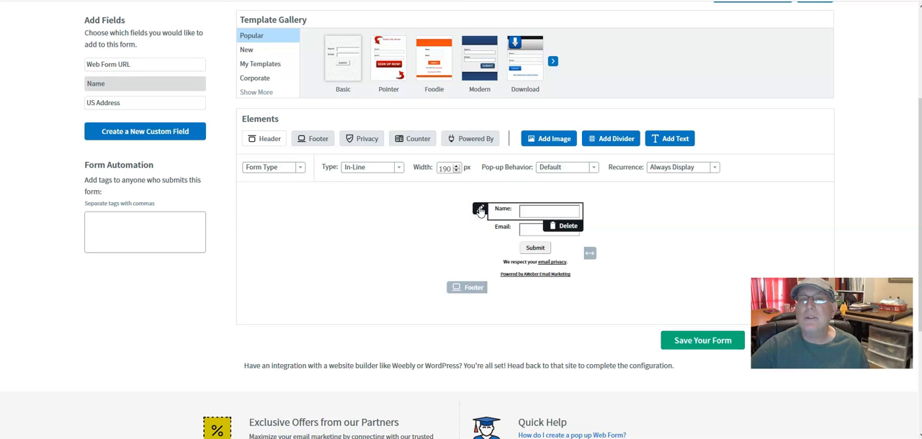
left_click(480, 209)
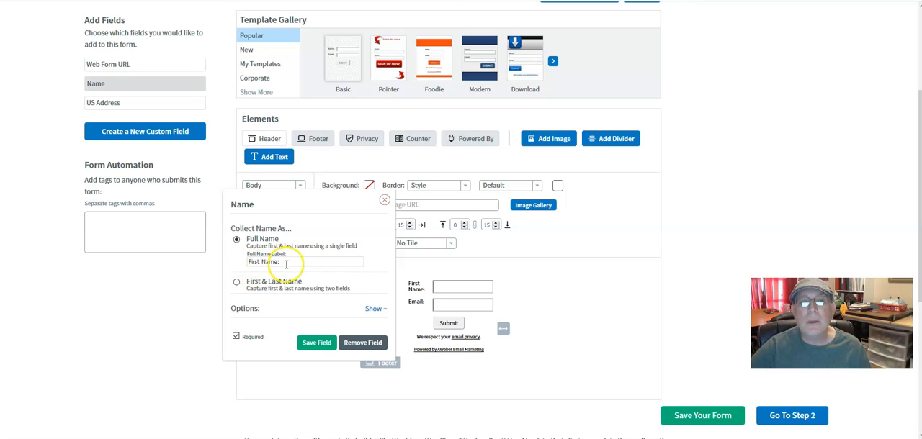
left_click(316, 342)
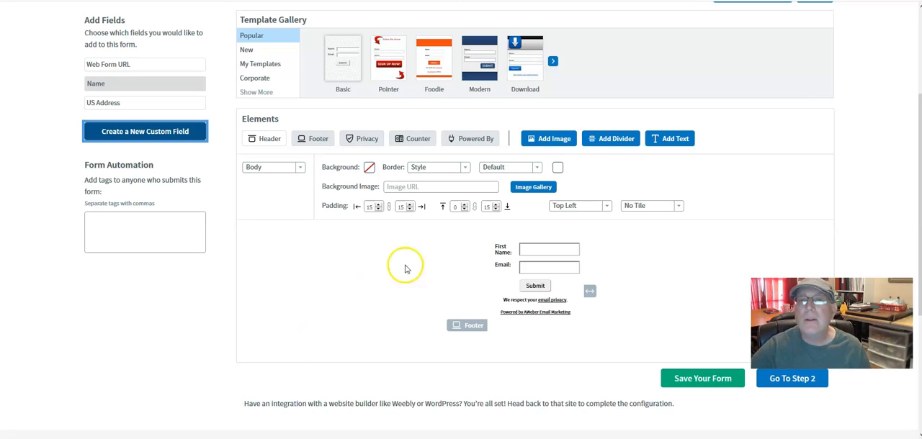
Step: Change the email field's label to "Best Email:" and save the field
left_click(480, 266)
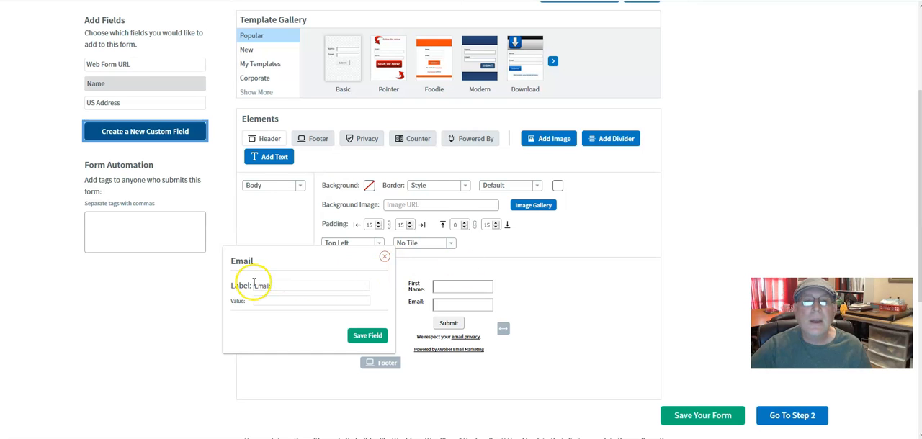
left_click(256, 285)
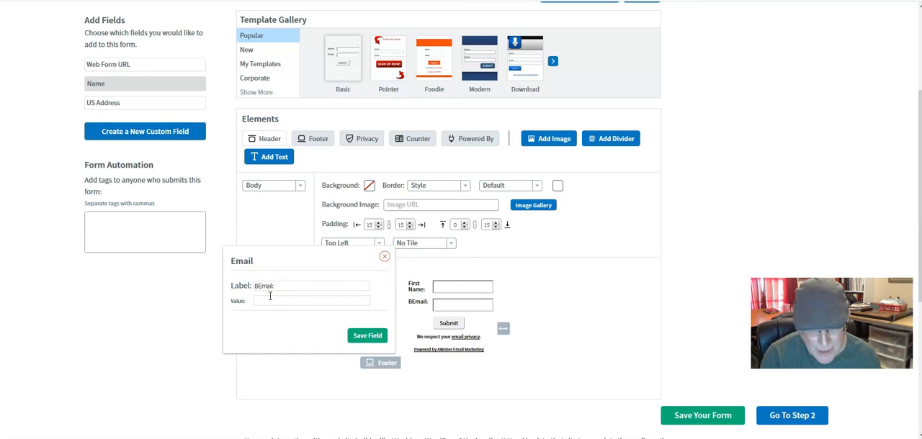
left_click(366, 336)
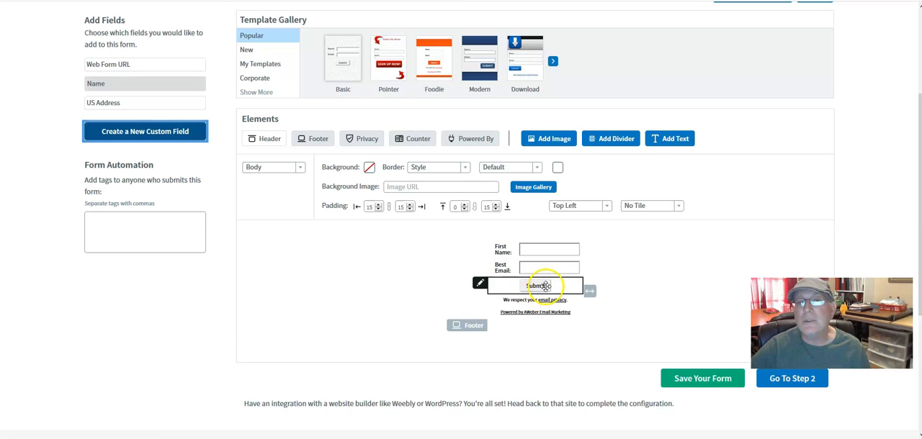
Step: Check the Submit button's text settings, close them unchanged, and widen the form so each field label fits on one line
left_click(480, 286)
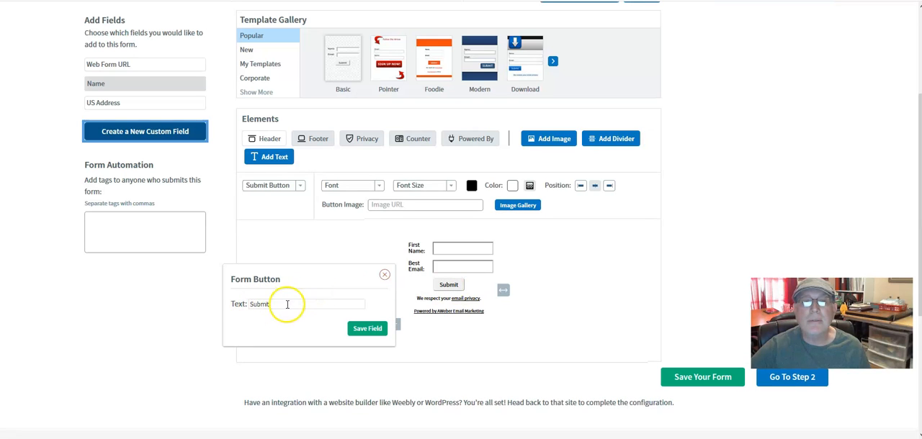
left_click(447, 287)
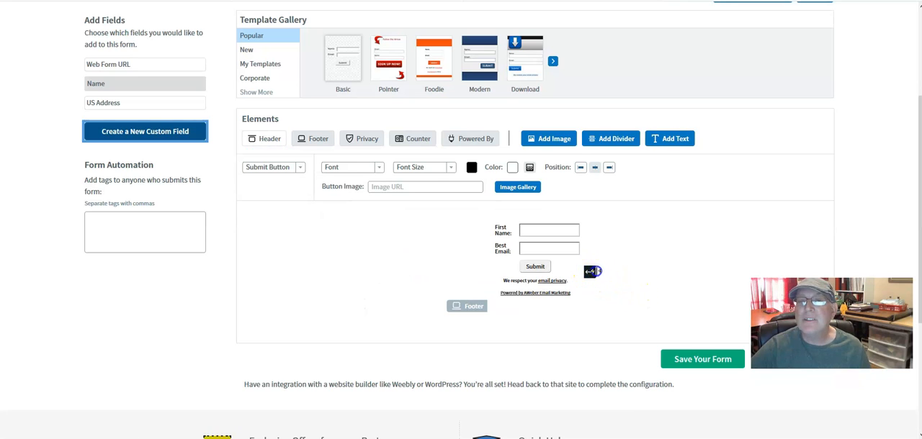
left_click_drag(591, 271, 684, 273)
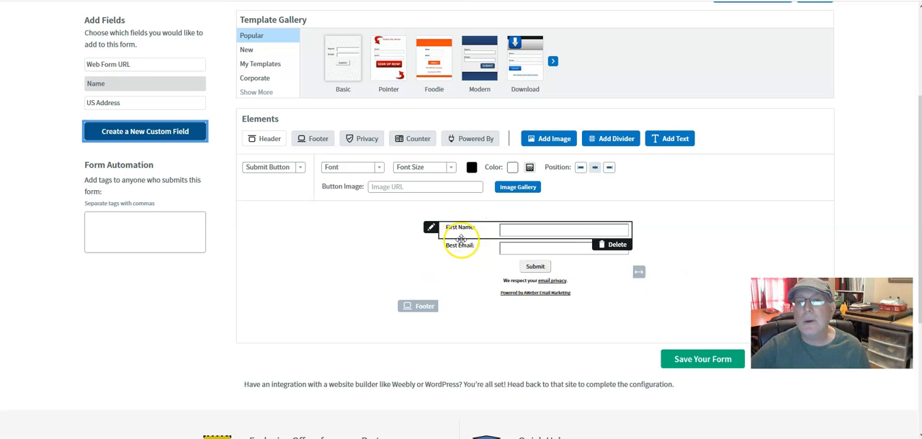
left_click_drag(642, 272, 664, 276)
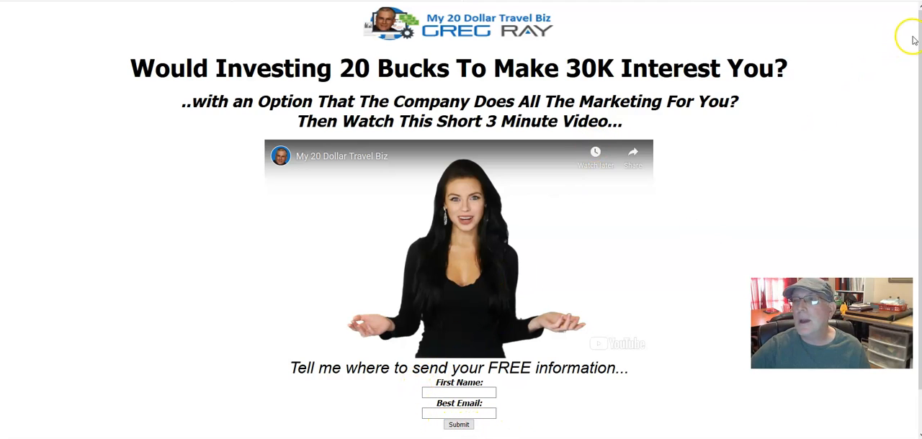
Step: Examine the example capture page, including the opt-in form beneath its video and the footer links
left_click_drag(918, 38, 918, 101)
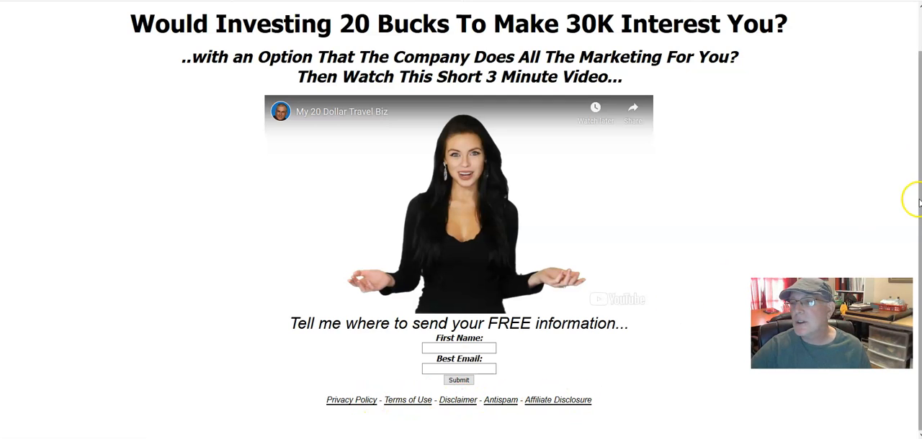
left_click_drag(918, 173, 917, 148)
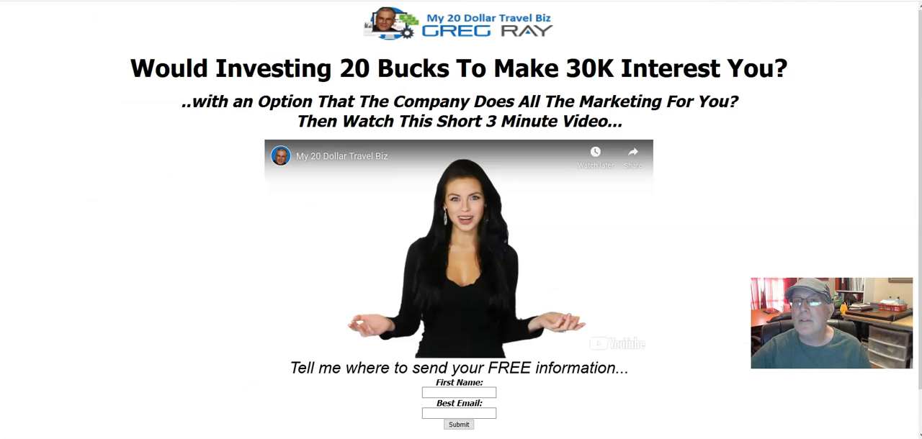
scroll(609, 330, "down", 1)
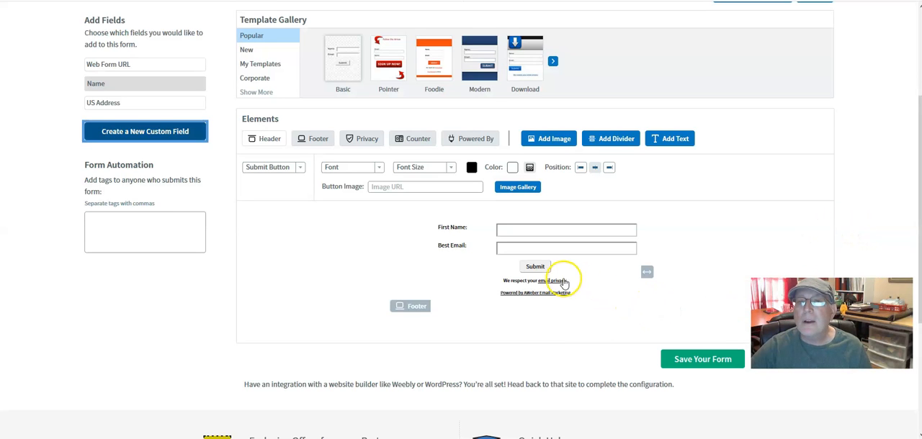
Step: Delete the "We respect your email privacy" line from the form
mouse_move(528, 282)
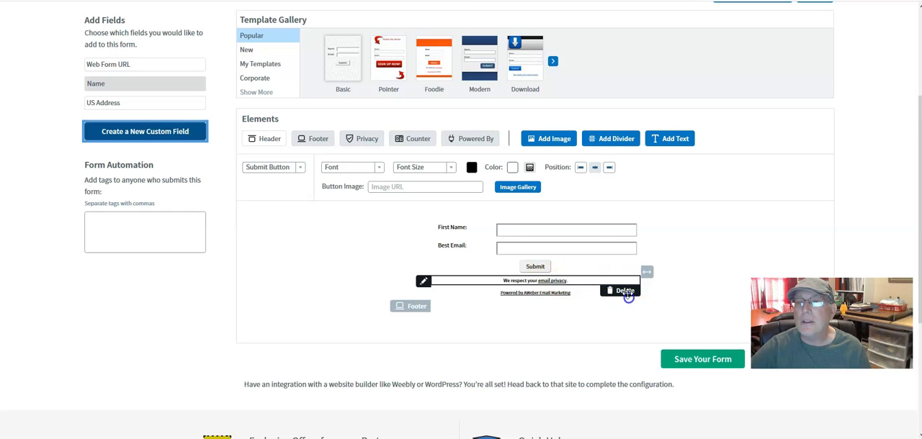
mouse_move(621, 298)
left_click(616, 305)
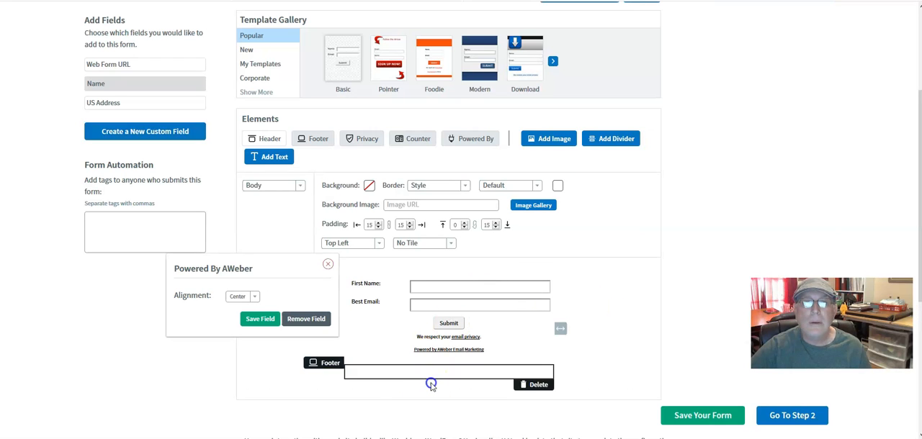
left_click(328, 266)
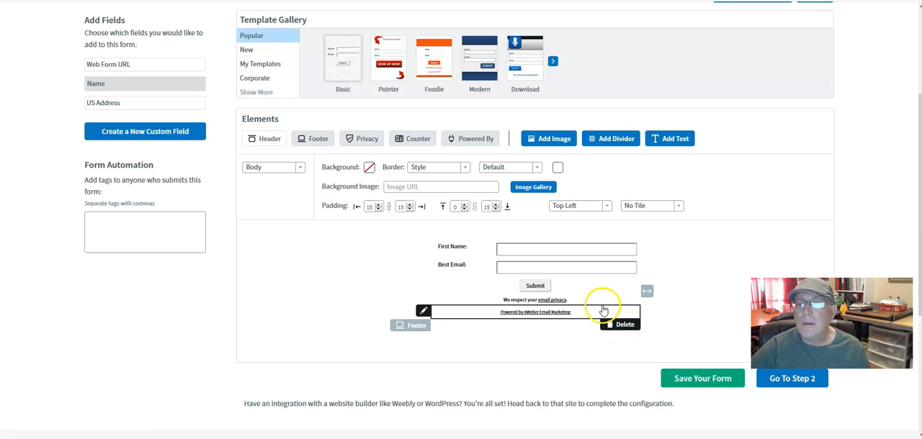
left_click(622, 310)
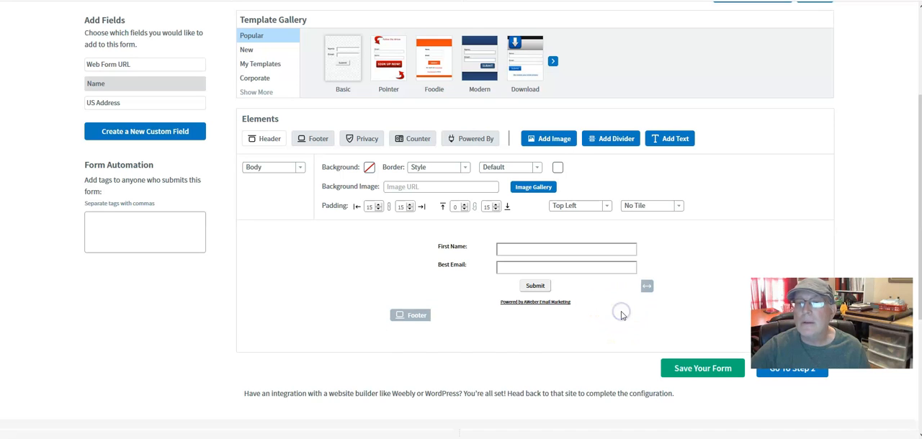
Step: Delete the "Powered by AWeber Email Marketing" line and the footer from the form
left_click_drag(608, 312, 552, 306)
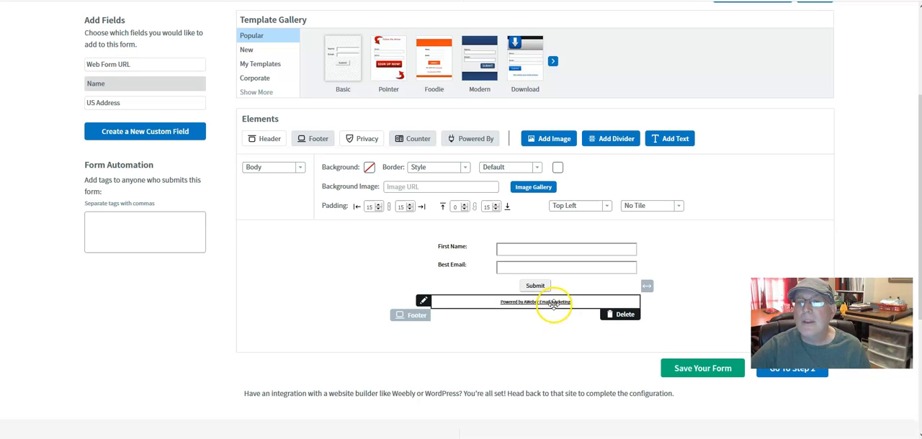
left_click(620, 315)
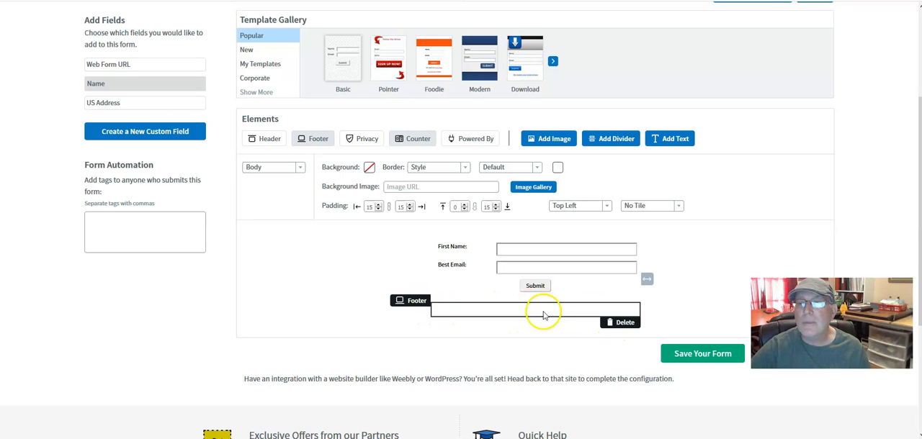
left_click(621, 321)
mouse_move(556, 252)
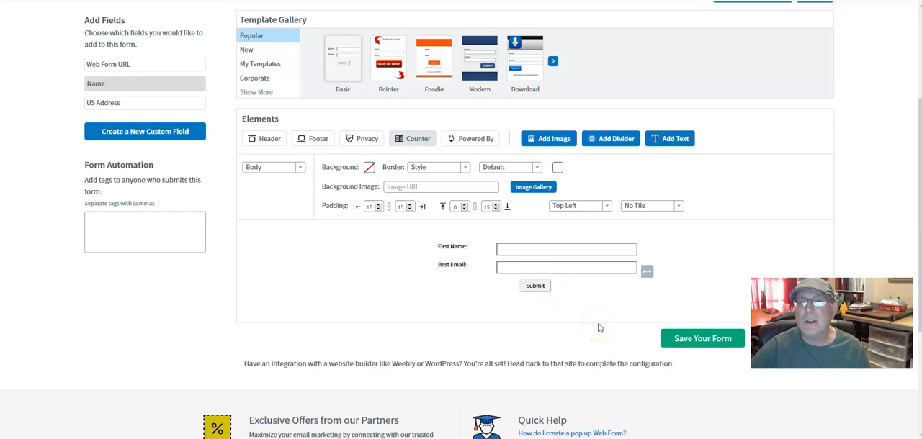
Step: Save the form design and continue to the form's Settings step
left_click(696, 342)
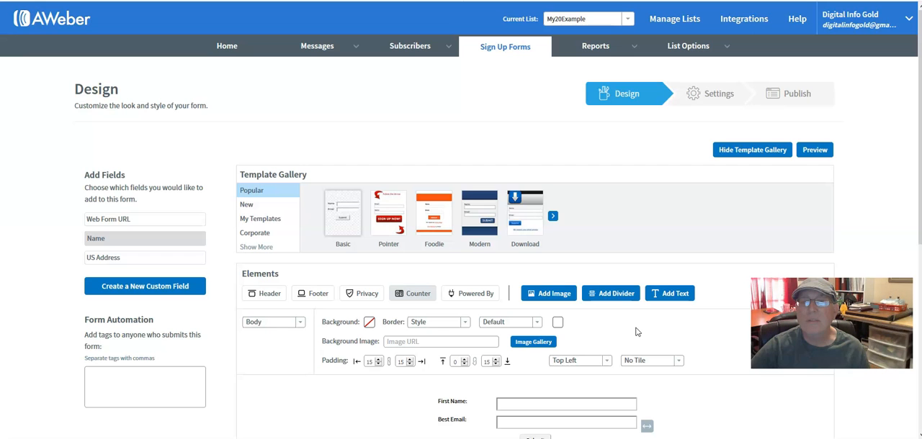
scroll(717, 340, "down", 5)
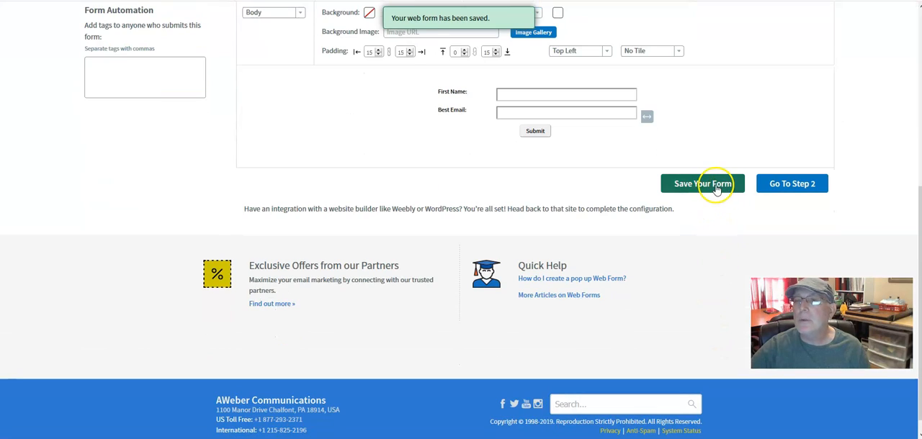
left_click(777, 185)
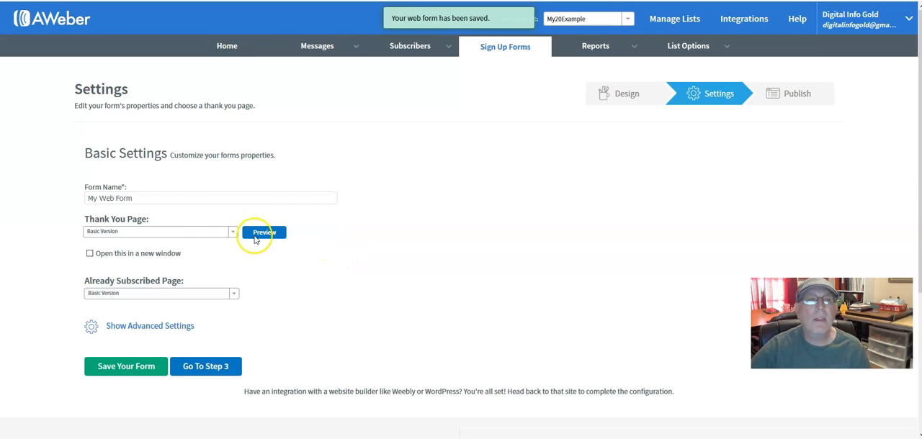
left_click(138, 198)
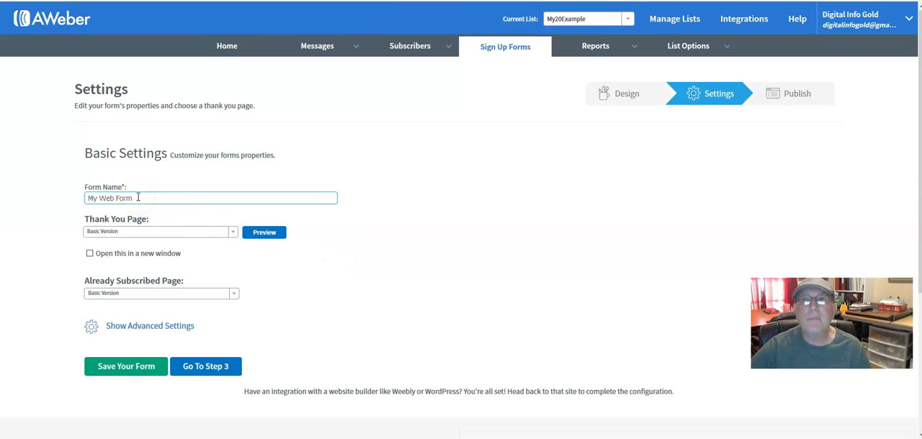
left_click(129, 235)
left_click(366, 220)
left_click(137, 195)
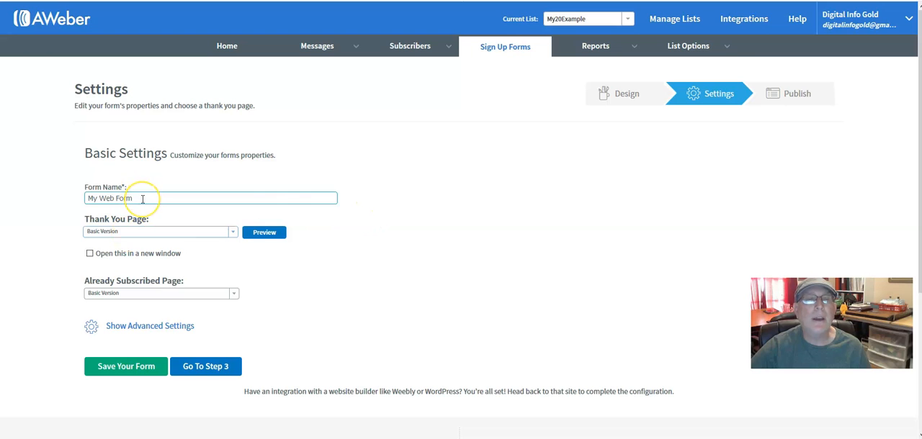
Step: Set the form's thank you page to Custom Page using the personal my1dollarbusiness.com URL, and have it open in a new window
left_click(597, 202)
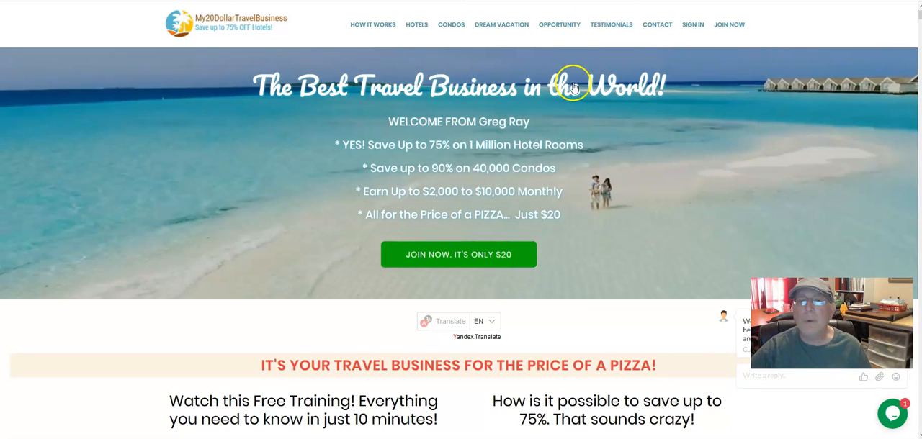
left_click(566, 120)
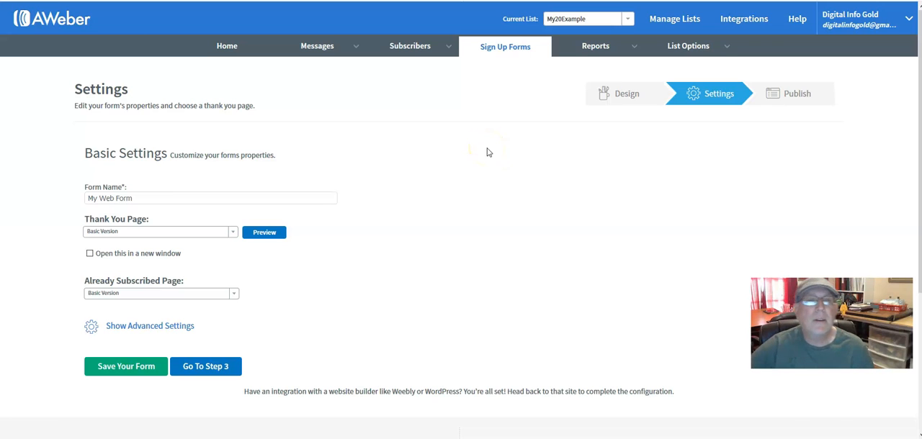
left_click(110, 232)
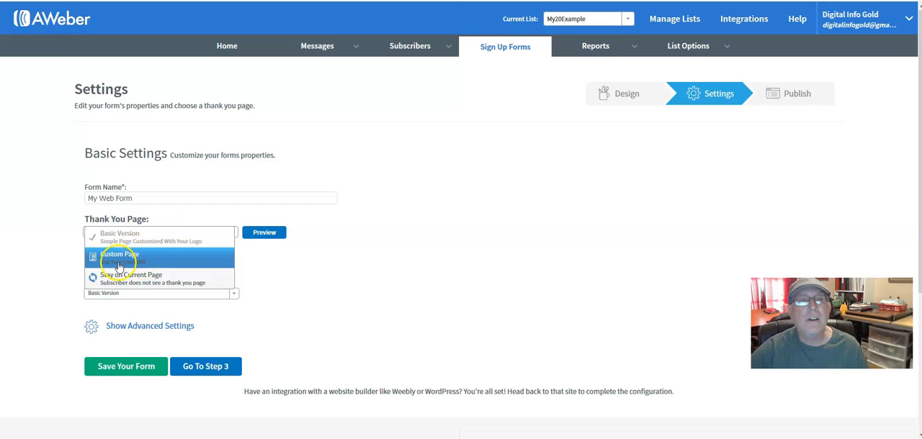
left_click(114, 260)
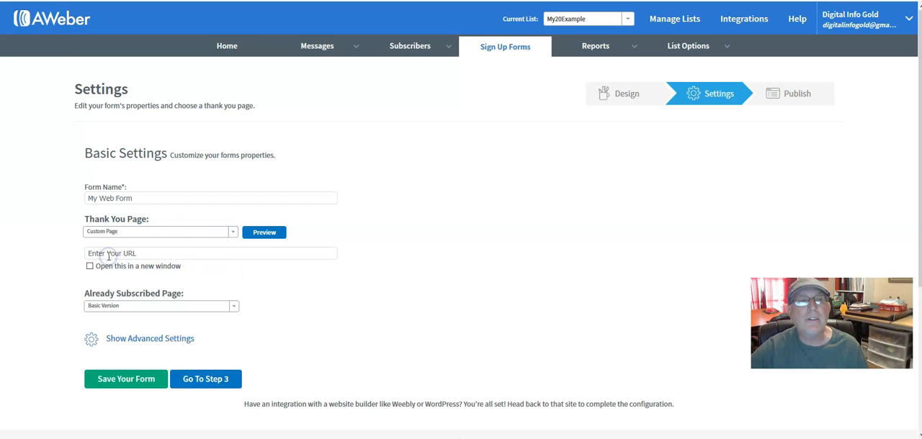
left_click(155, 254)
type("https://")
left_click_drag(68, 255, 108, 256)
key("BackSpace")
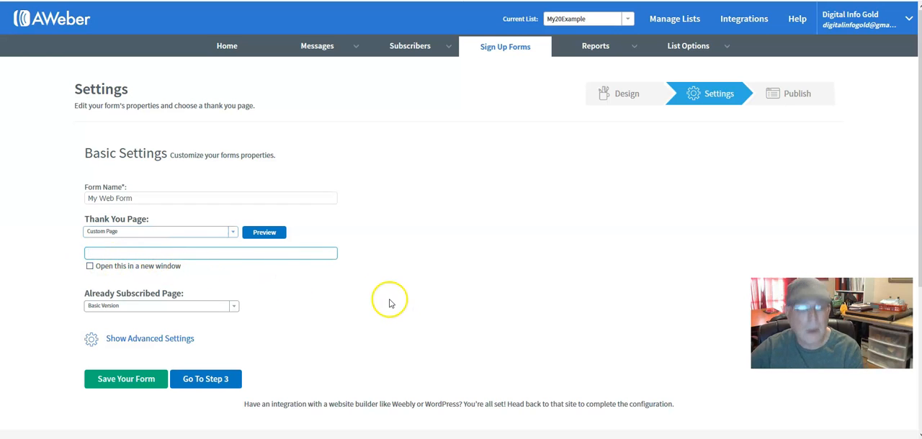
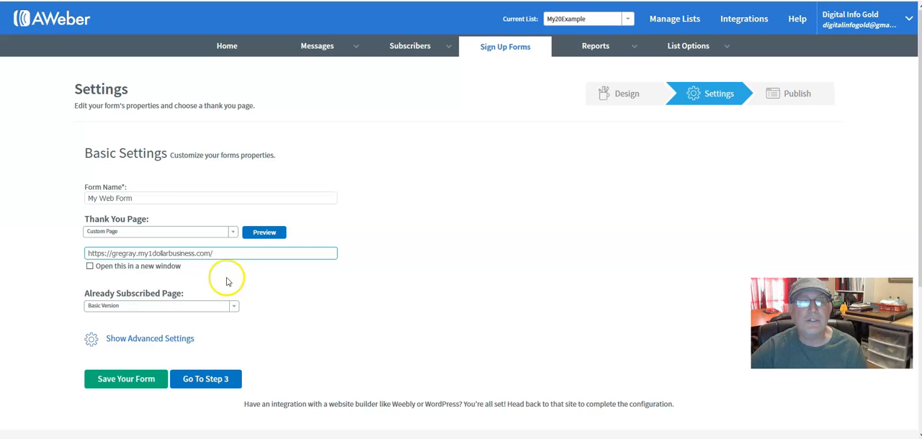
left_click(89, 268)
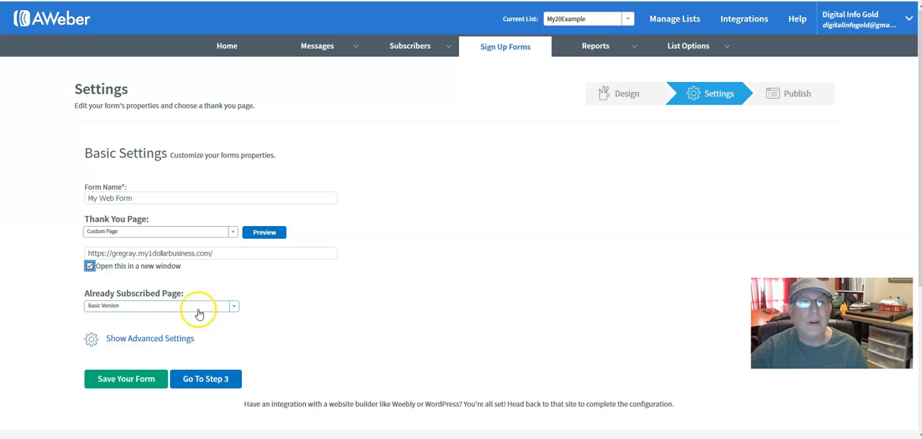
Step: Set the already subscribed page to Custom Page with the same personal my1dollarbusiness.com URL
left_click(146, 307)
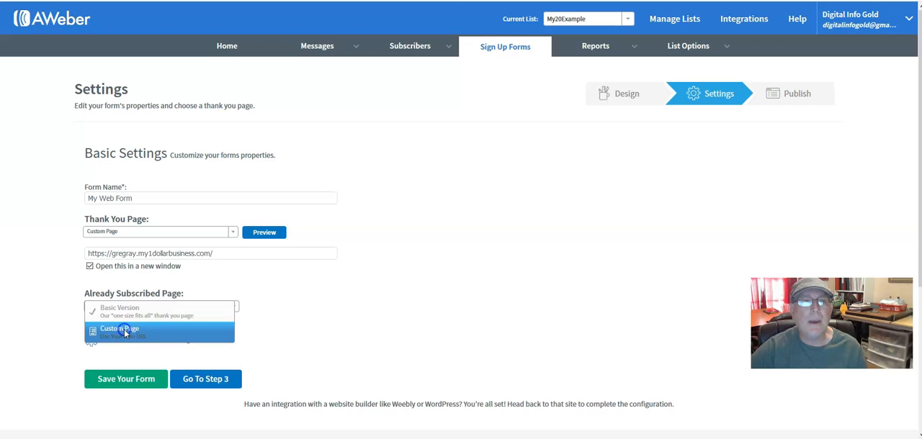
left_click(124, 332)
left_click(160, 324)
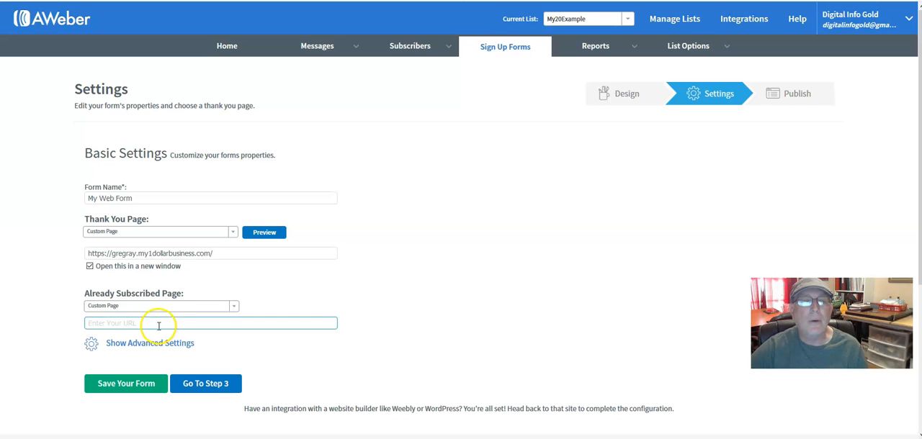
type("https://")
left_click_drag(155, 323, 24, 324)
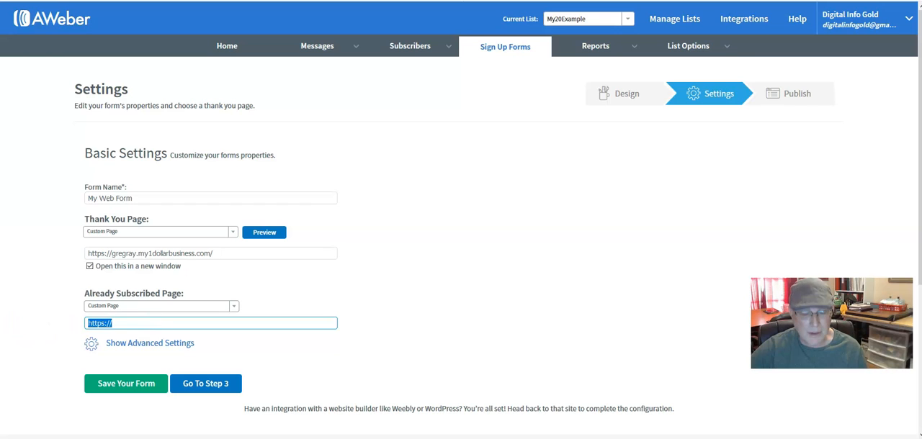
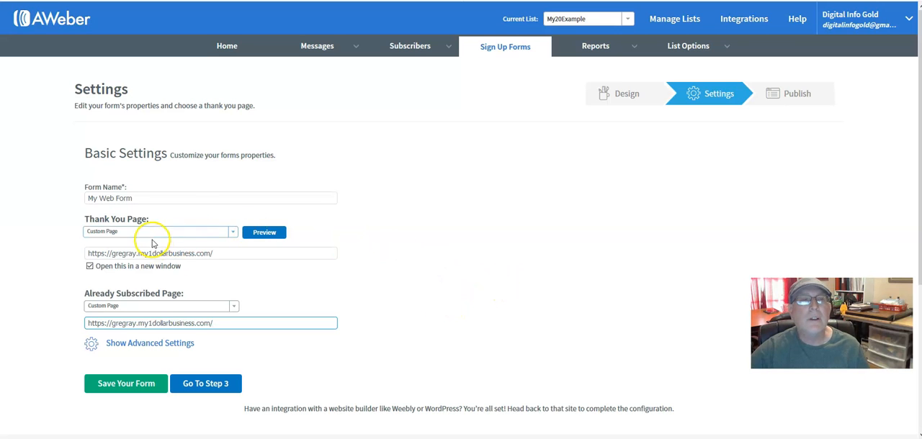
left_click(90, 254)
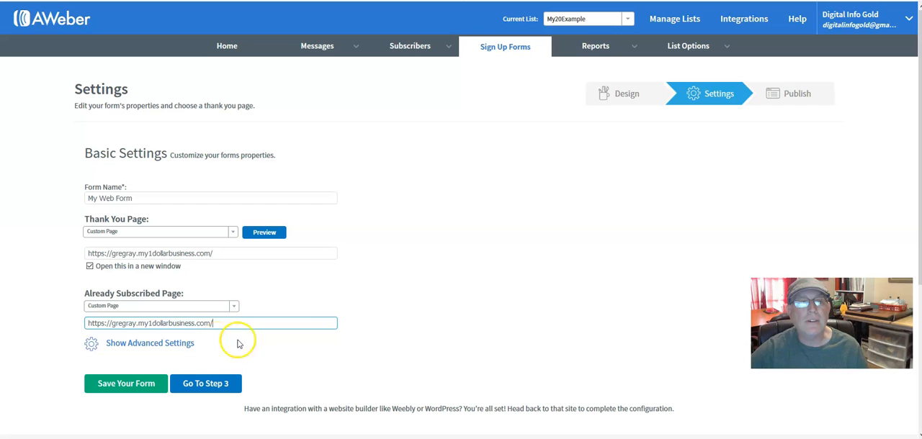
Step: Save the form settings and open the I Will Install My Form option in the Publish step
left_click(128, 385)
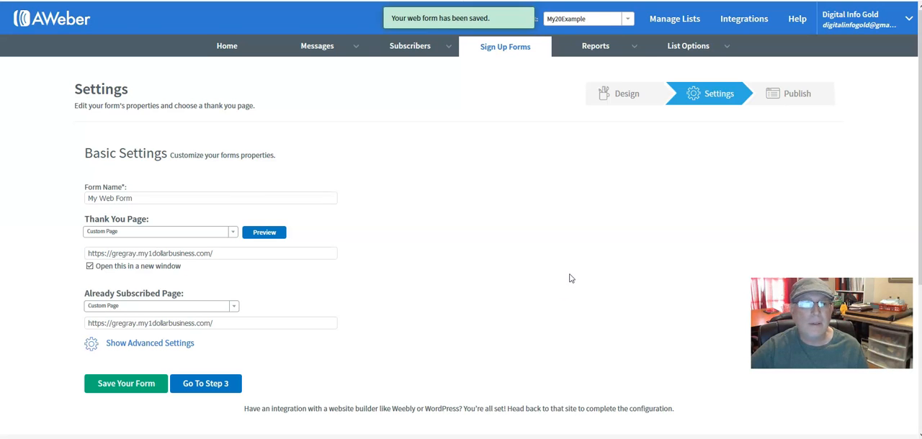
left_click(226, 386)
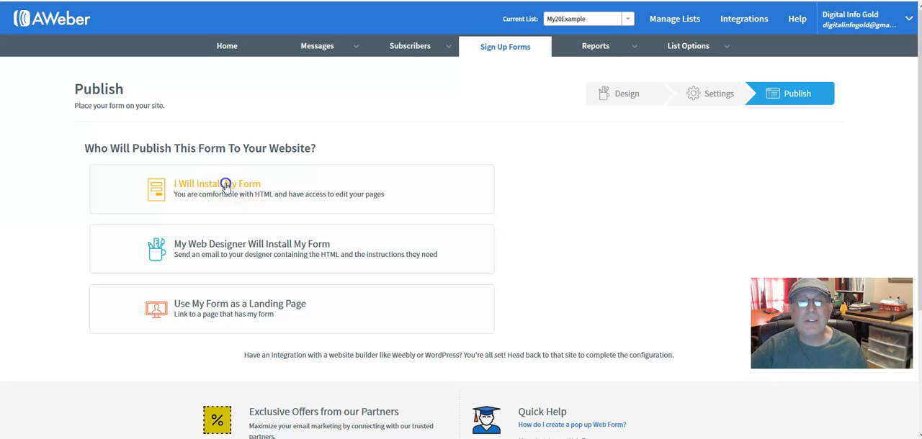
left_click(225, 185)
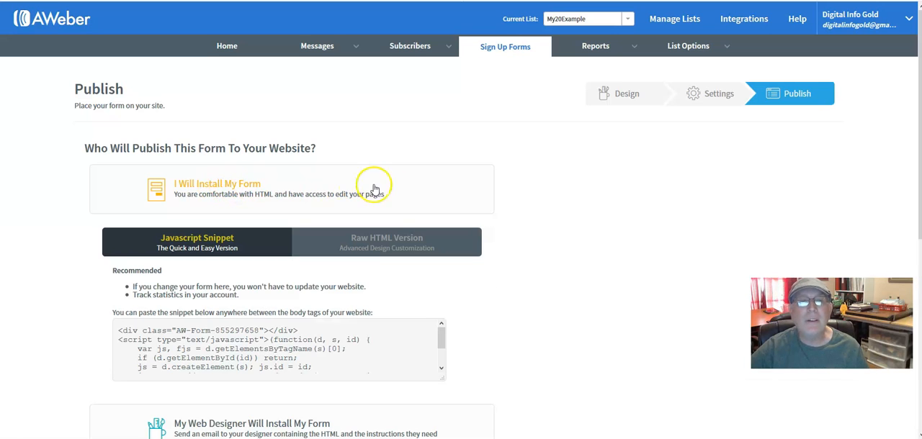
Step: Show the Raw HTML Version of the form without the form styles and copy all of its code
scroll(442, 185, "down", 1)
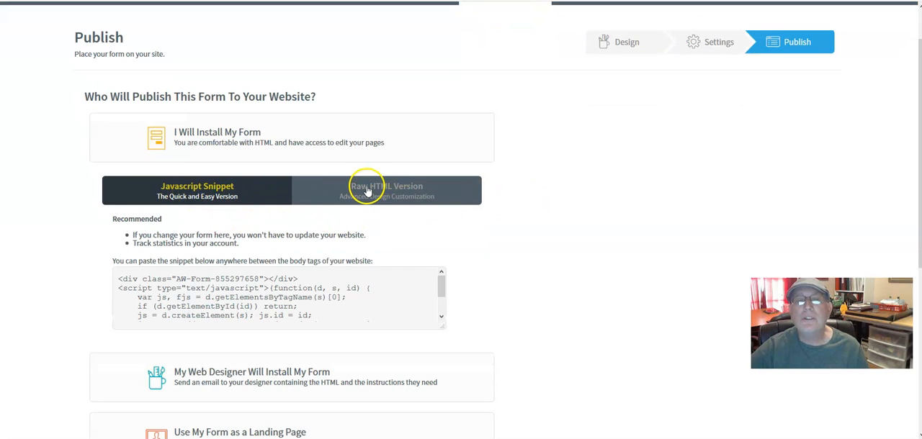
left_click(403, 190)
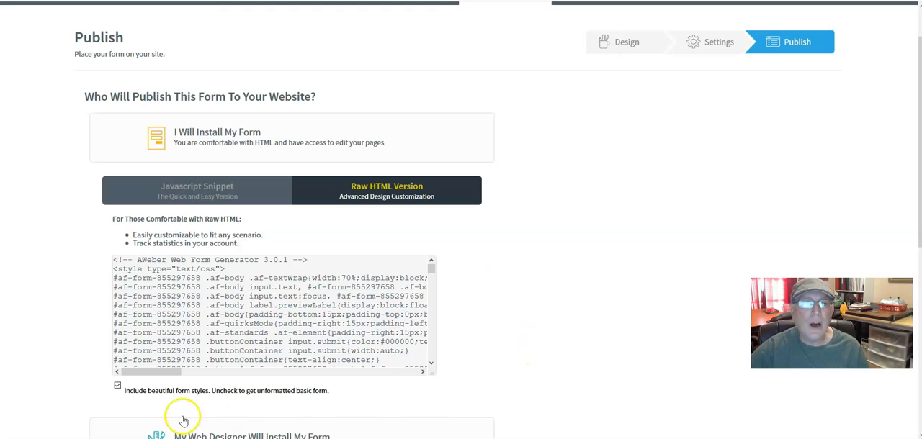
left_click(116, 387)
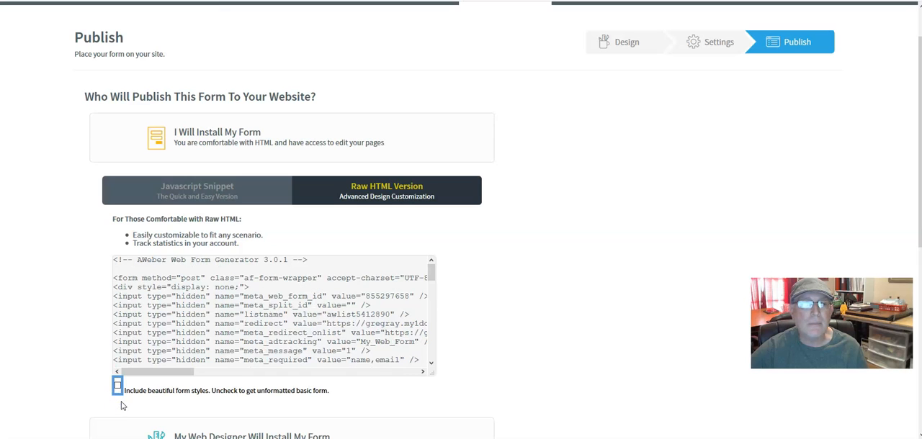
left_click(558, 327)
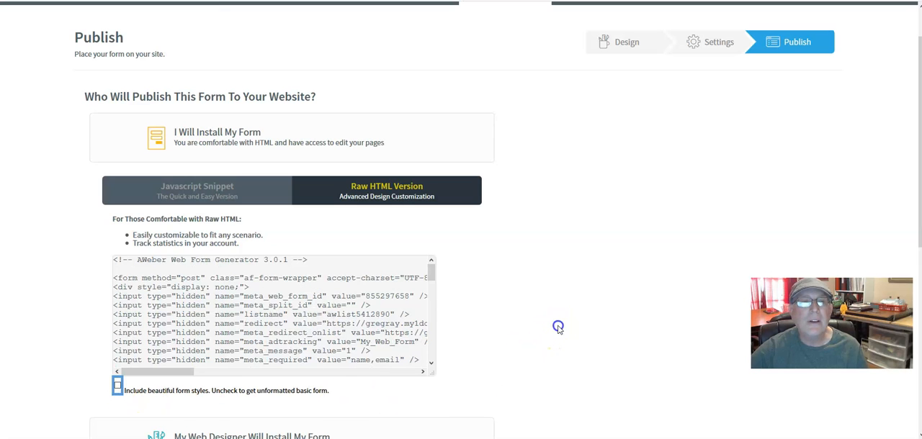
left_click(203, 290)
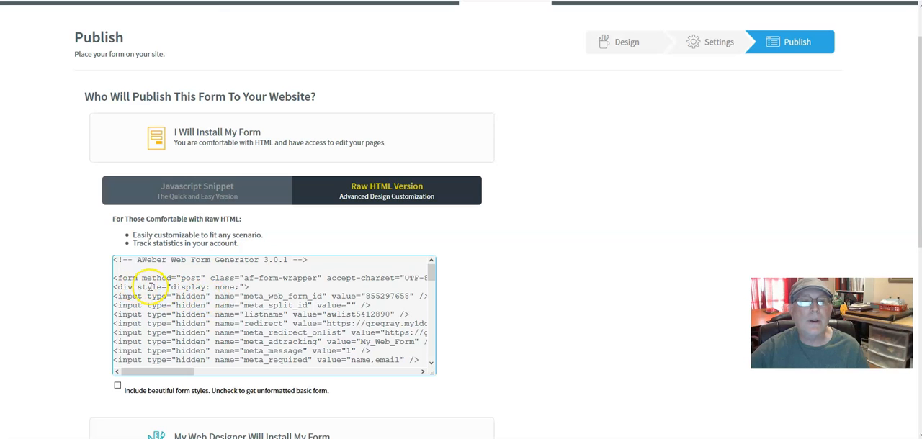
mouse_move(429, 275)
left_mouse_down()
mouse_move(430, 353)
mouse_move(432, 261)
left_mouse_up()
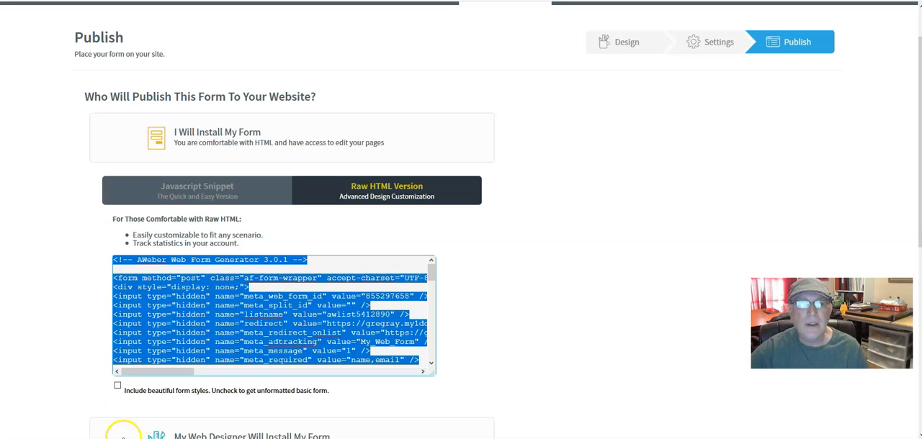
Step: Switch to the Optin Forms file in Notepad and delete the old form code beneath the Aweber heading
key("alt+Tab")
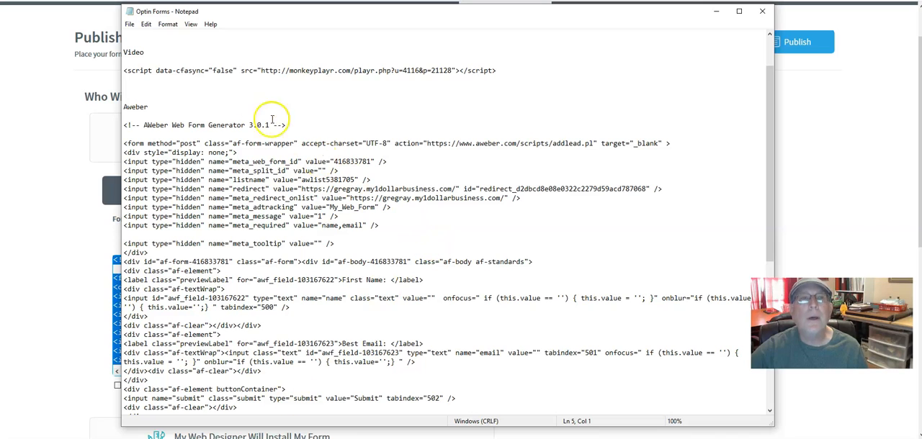
left_click(181, 12)
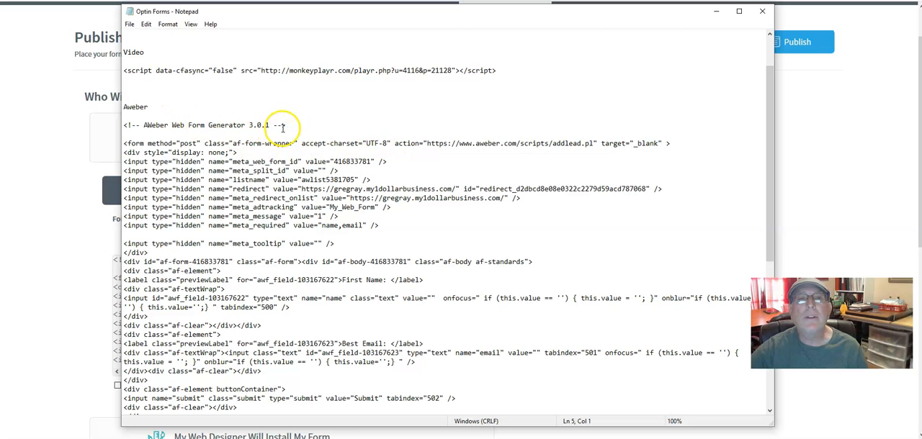
left_click_drag(126, 124, 497, 436)
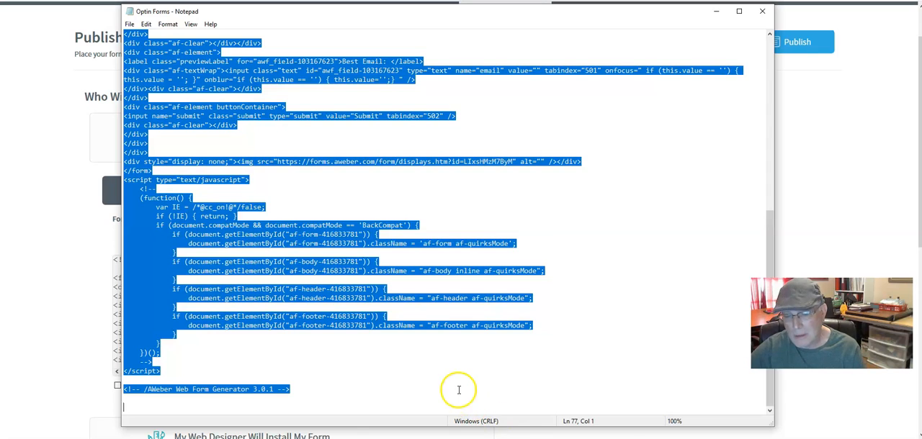
key("Delete")
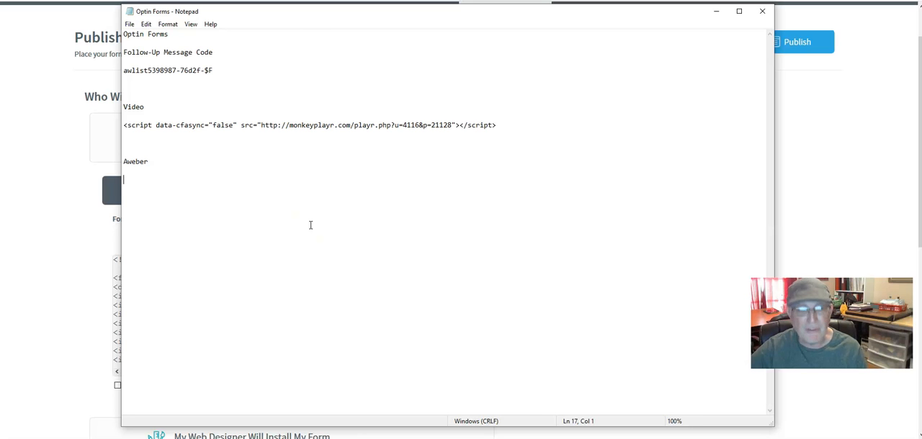
Step: Paste the copied form code beneath the Aweber heading and save the Optin Forms file
right_click(218, 204)
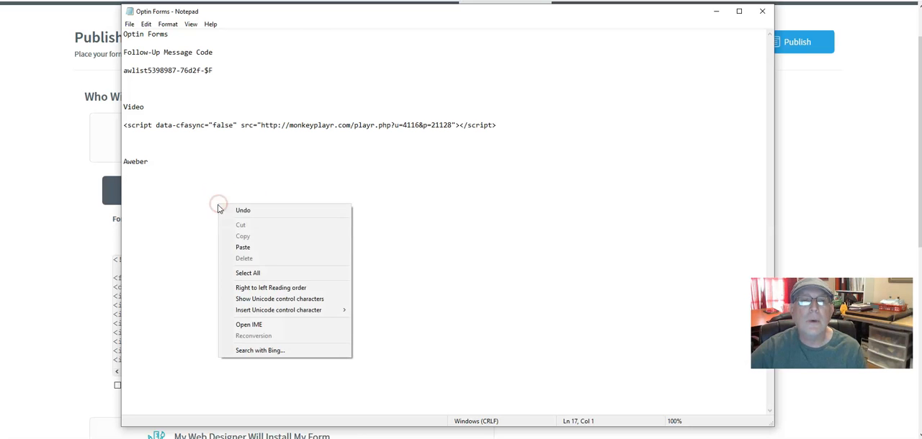
left_click(256, 250)
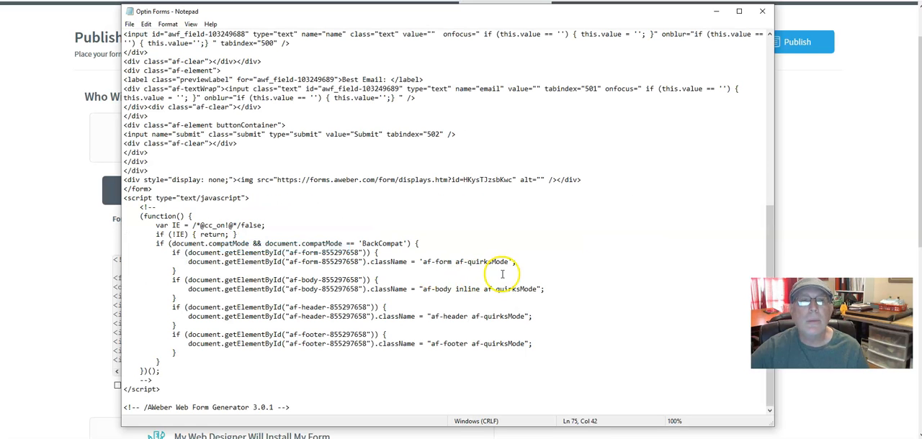
scroll(541, 212, "up", 12)
scroll(605, 270, "up", 4)
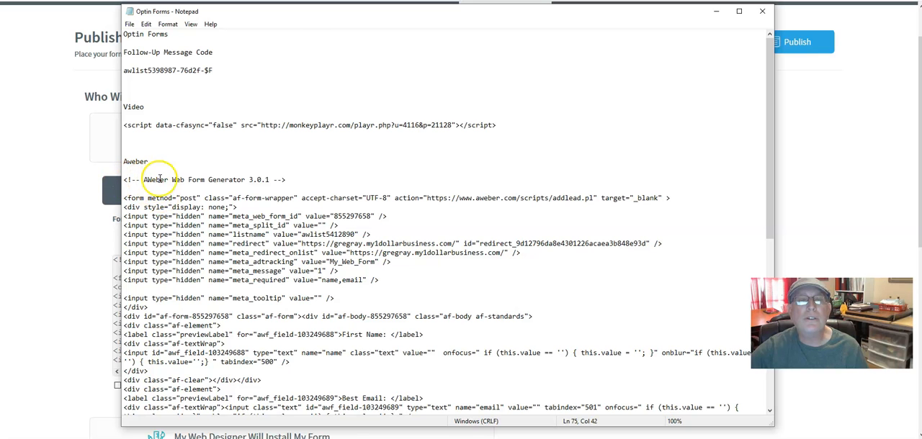
scroll(288, 180, "down", 12)
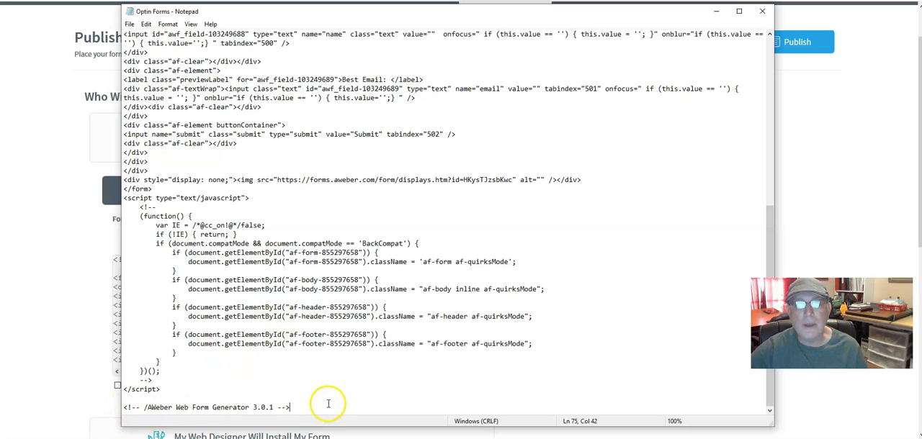
scroll(327, 404, "up", 12)
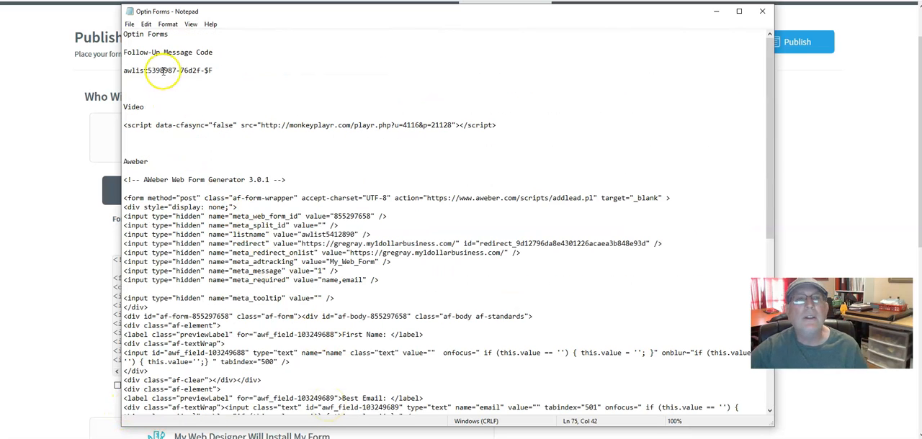
left_click(129, 23)
left_click(147, 58)
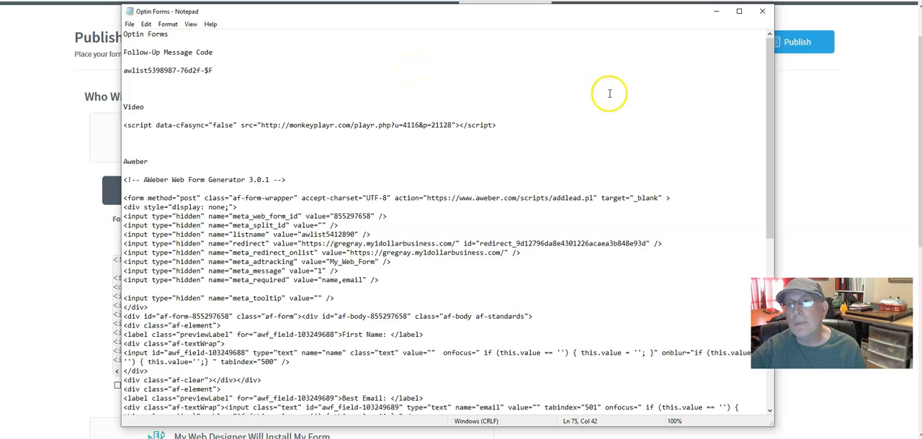
Step: Return to the AWeber Publish page and look over the raw HTML code through to its end
left_click(25, 242)
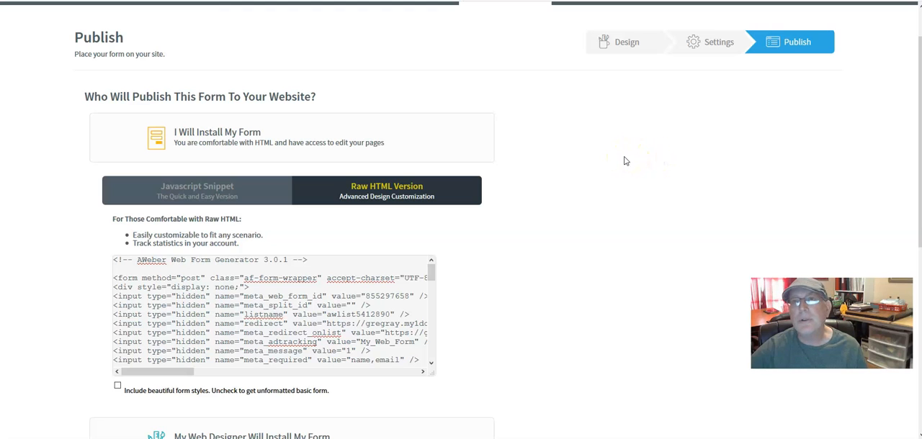
scroll(546, 210, "down", 1)
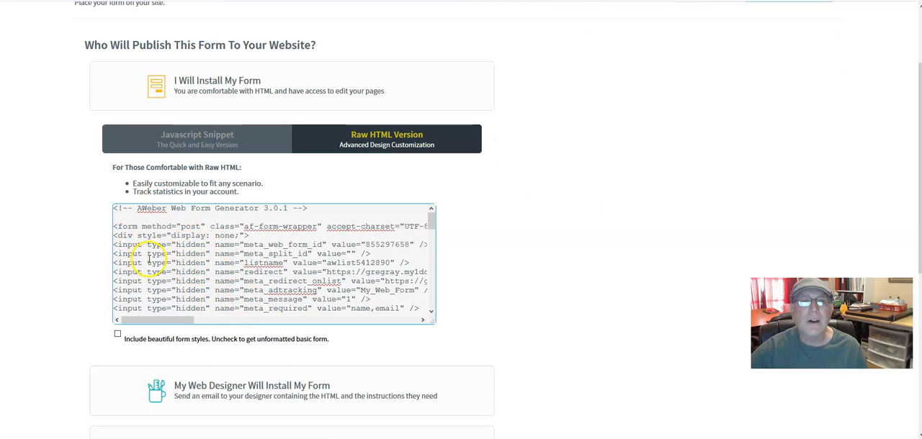
left_click(160, 254)
left_click(162, 257)
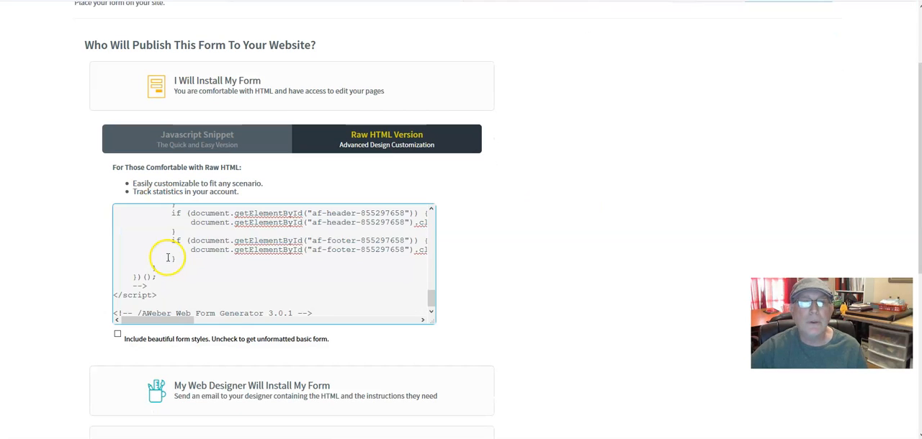